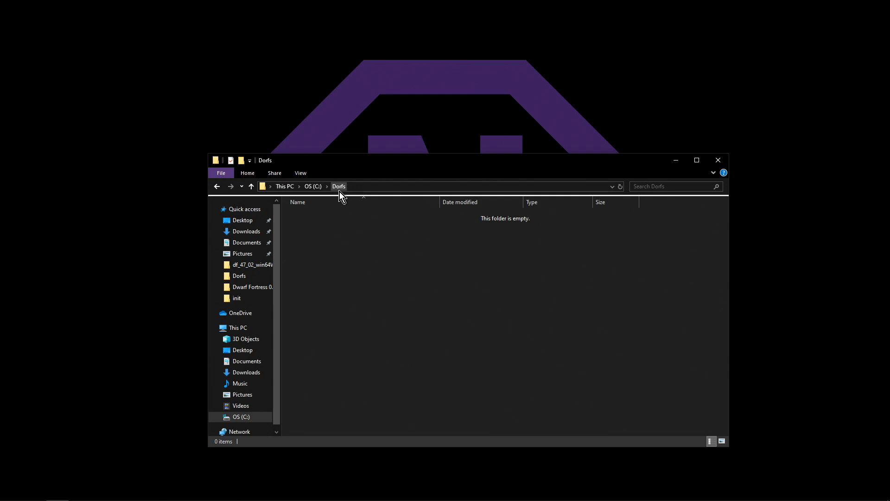
Step: Switch to Chrome and download the 0.47.02-r01 Starter Pack preview linked in PeridexisErrant's DF Starter Pack forum thread
click(676, 161)
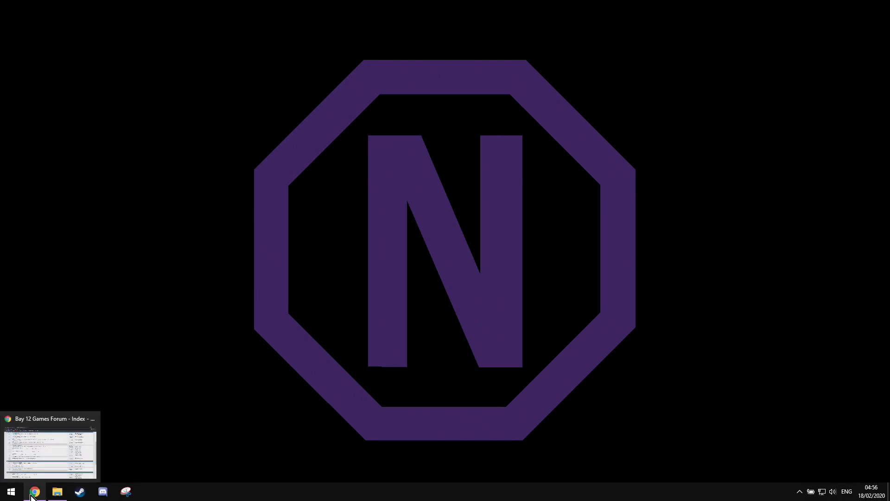
click(33, 495)
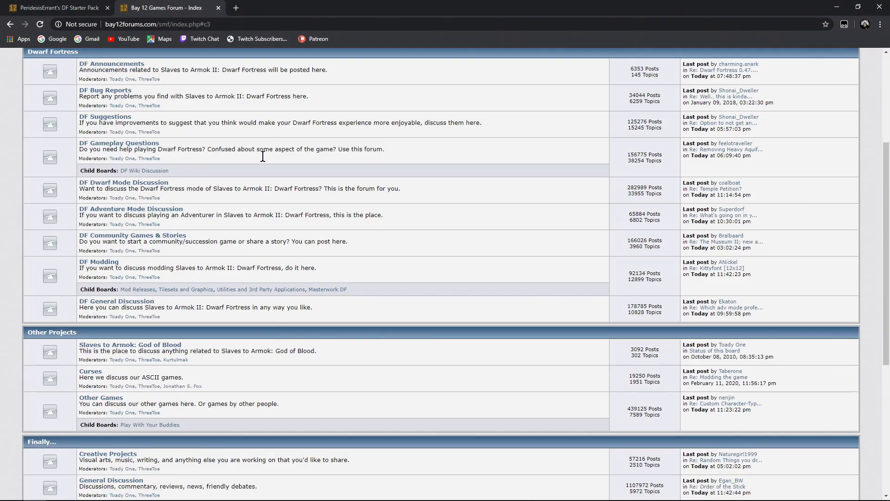
scroll(421, 160, up, 4)
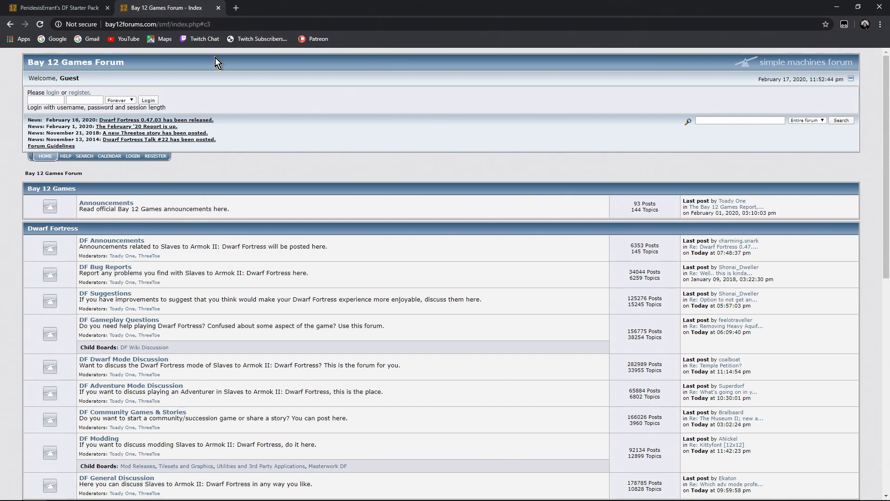
scroll(384, 347, down, 2)
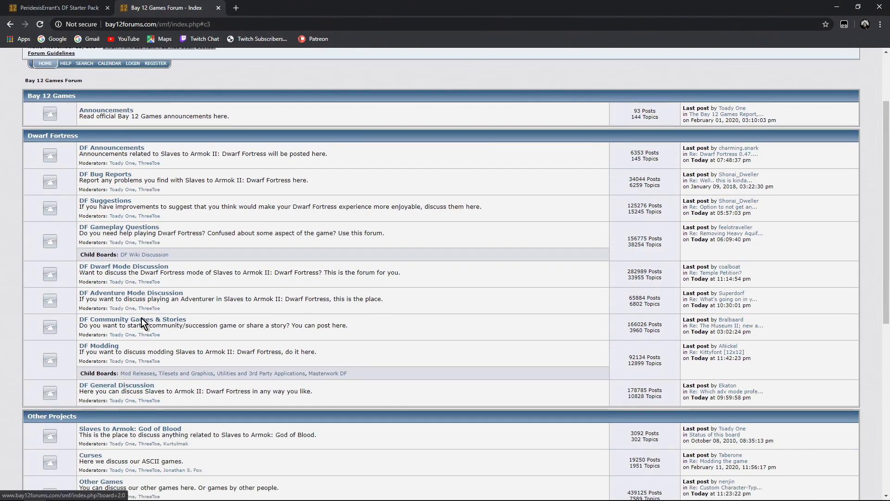
click(42, 8)
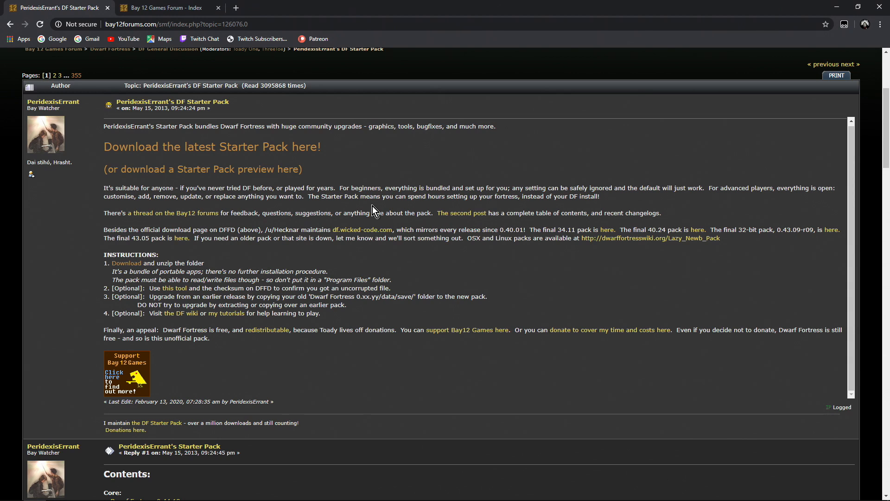
click(210, 174)
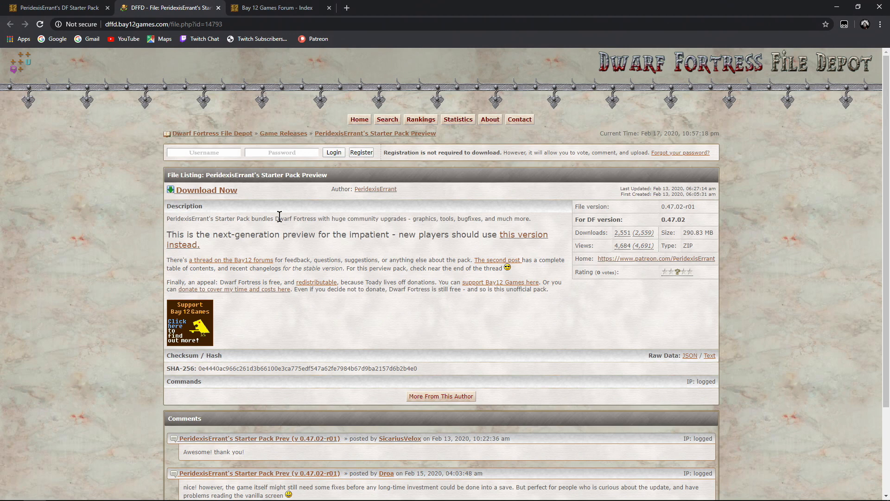
click(200, 192)
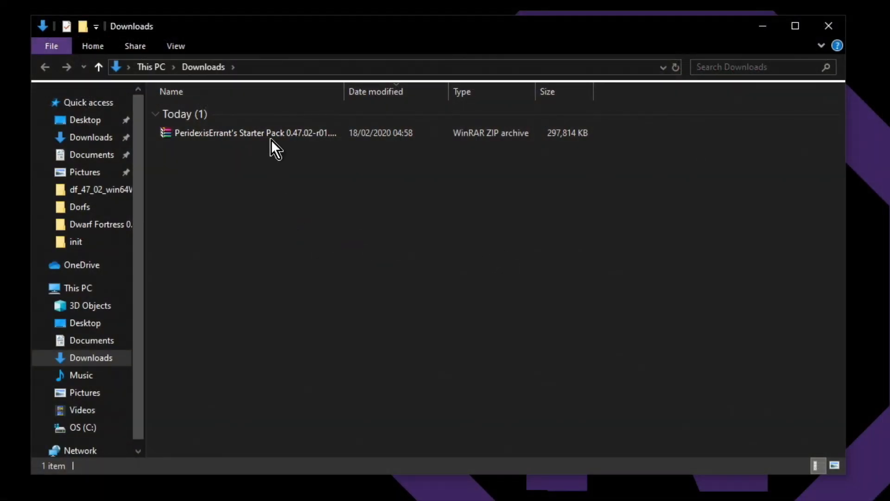
Step: Extract the downloaded Starter Pack 0.47.02-r01 archive into C:\Dorfs and close the Downloads window
right_click(250, 132)
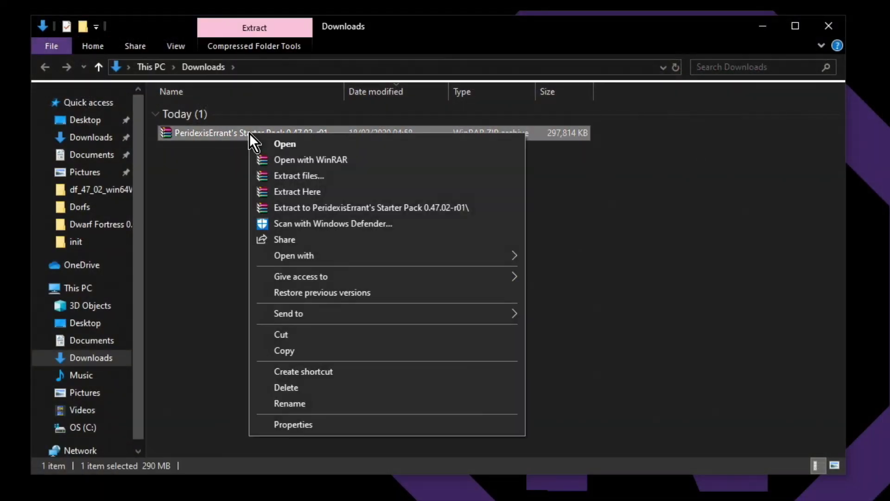
click(304, 177)
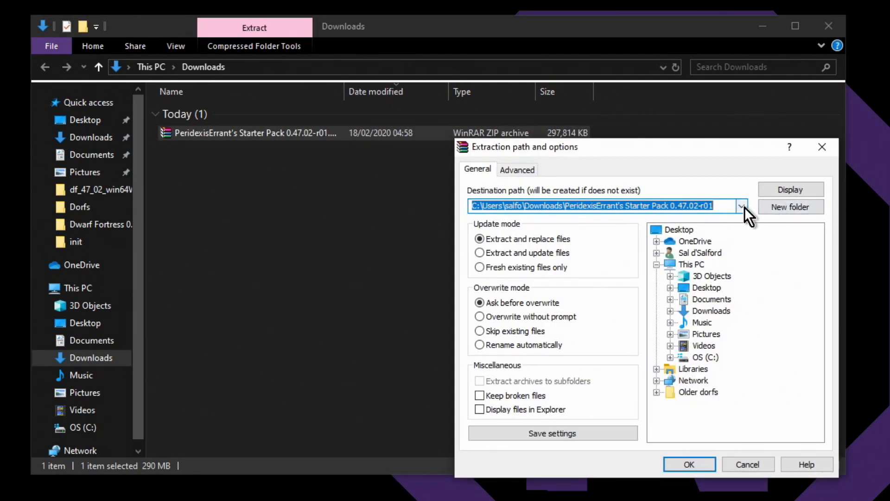
click(669, 357)
click(717, 324)
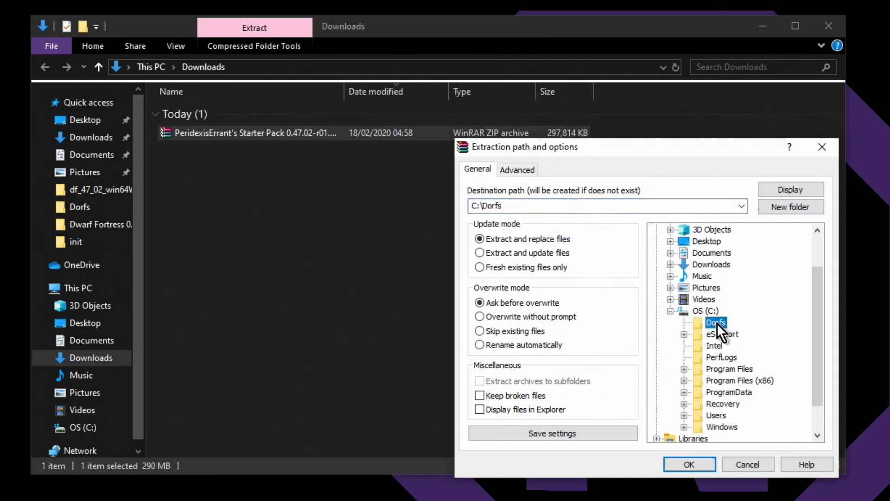
click(700, 459)
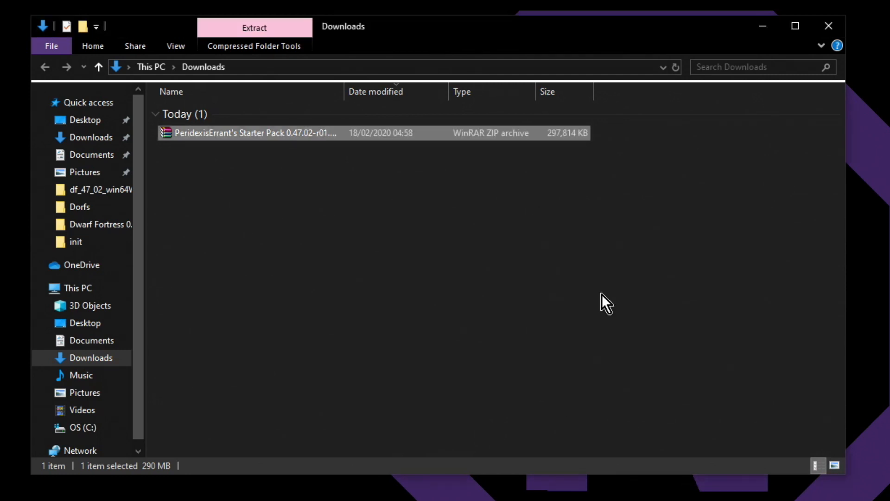
click(829, 25)
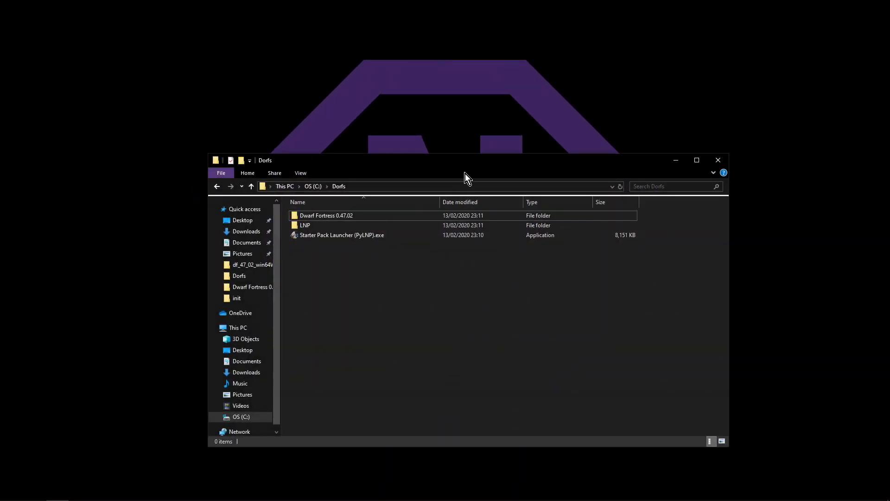
Step: Launch Starter Pack Launcher (PyLNP).exe from the Dorfs folder, accepting automatic update checks and the import of content from an older pack
drag(465, 173, 416, 67)
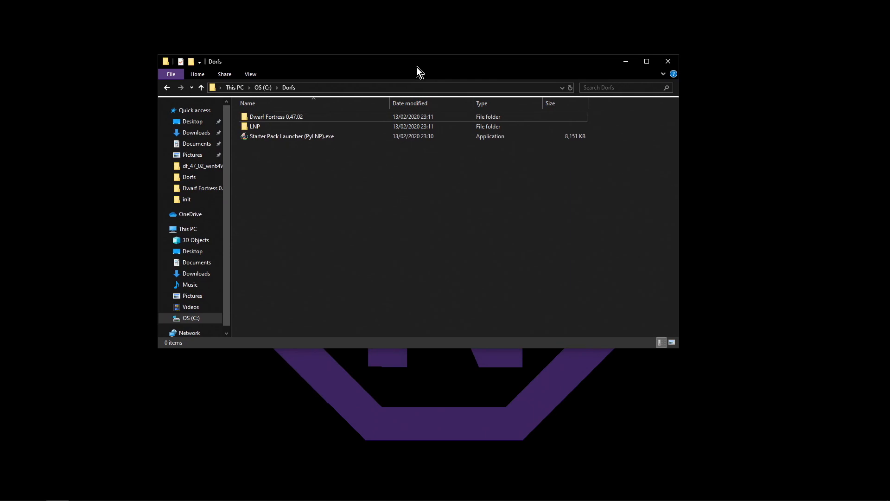
click(277, 136)
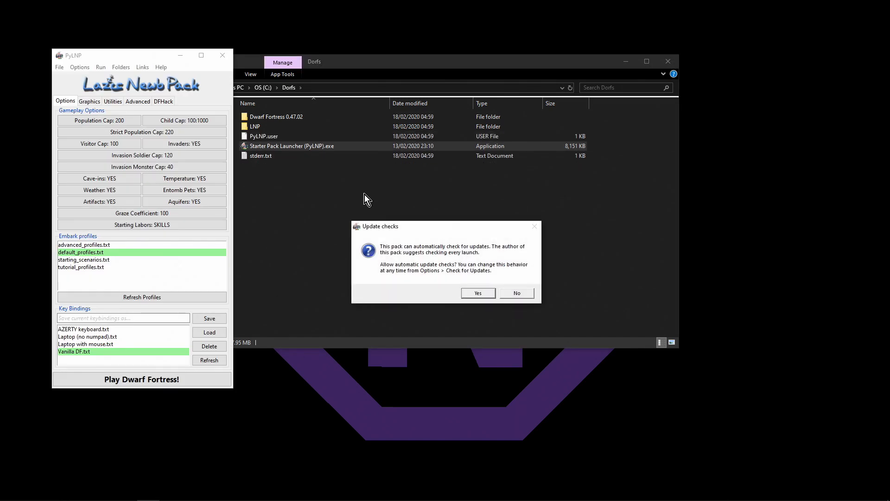
click(478, 294)
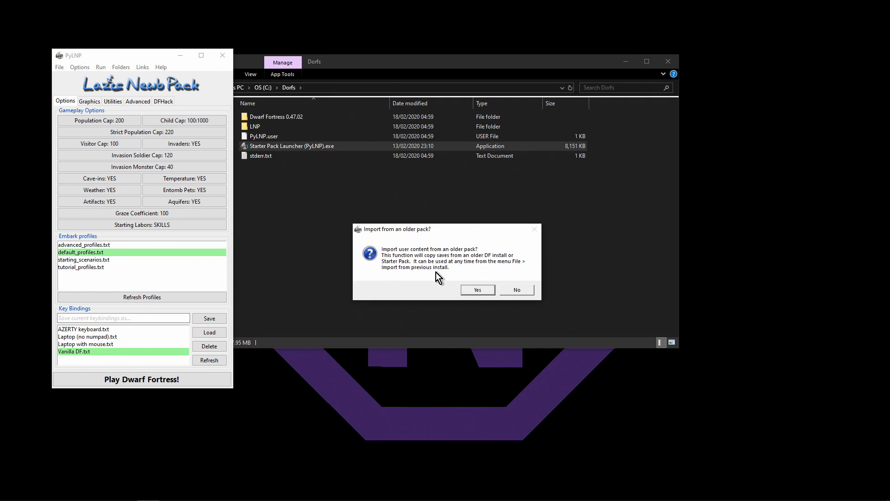
click(478, 290)
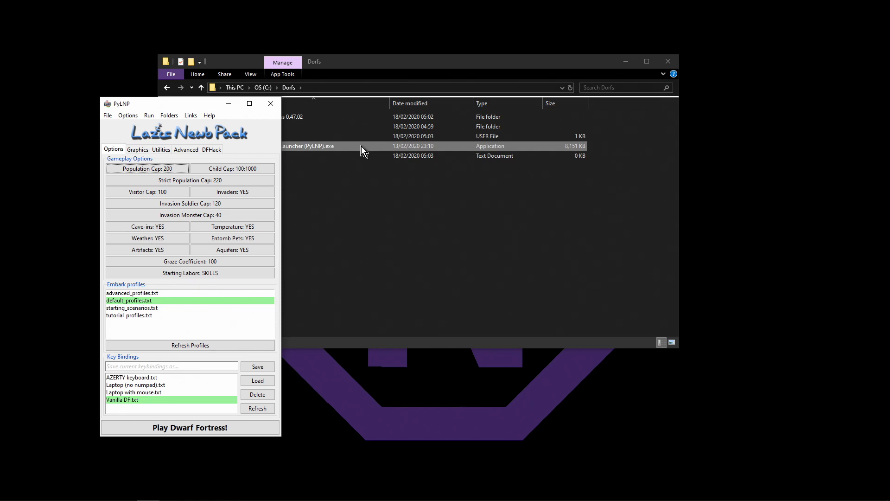
Step: Turn off the intro movie in the launcher's advanced startup settings
click(186, 150)
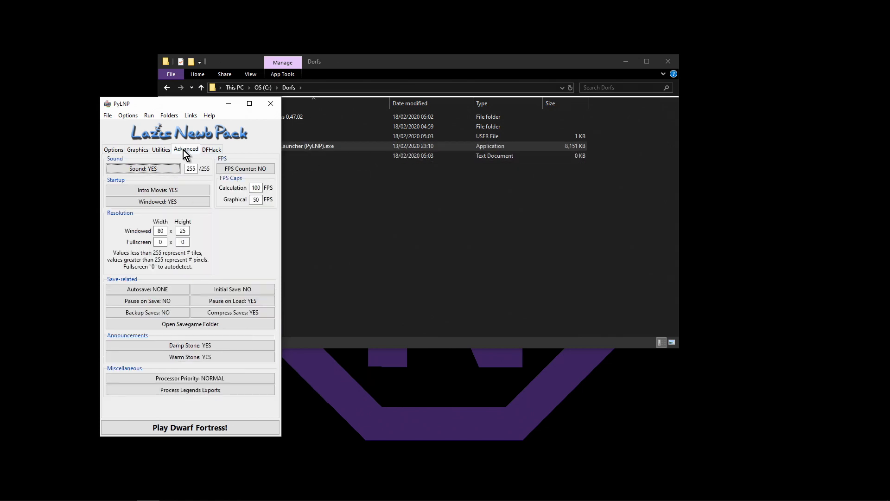
click(159, 192)
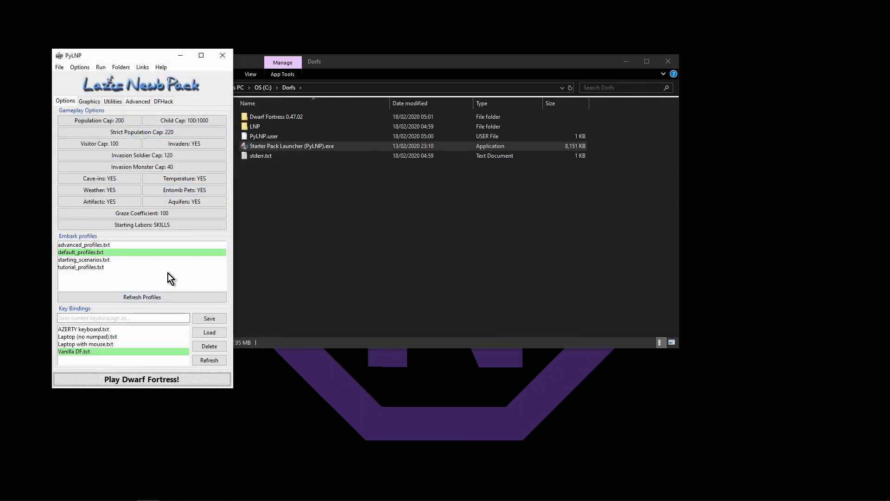
Step: Run the Soundsense utility from the launcher, let it download its missing sound pack, and close it once the update finishes
click(112, 101)
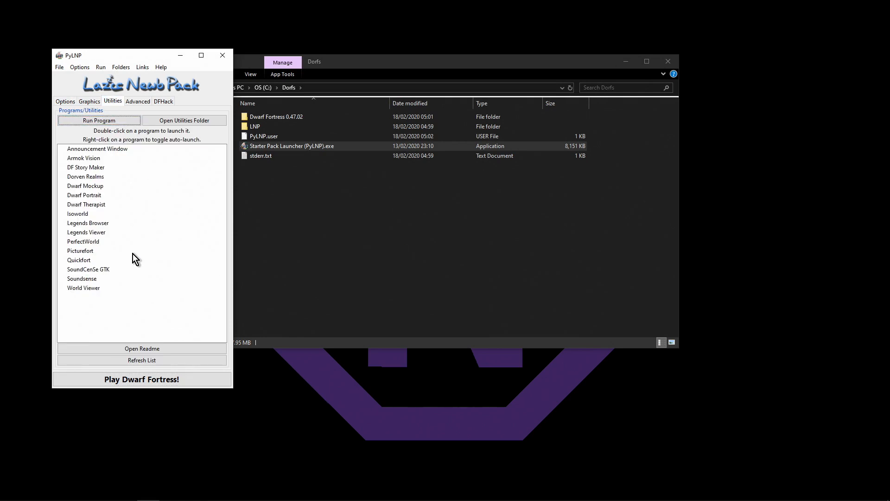
click(76, 281)
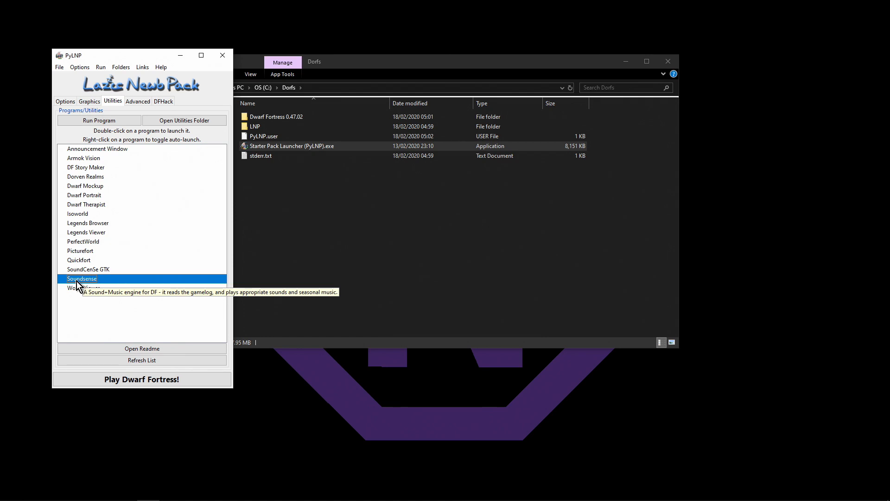
double_click(106, 279)
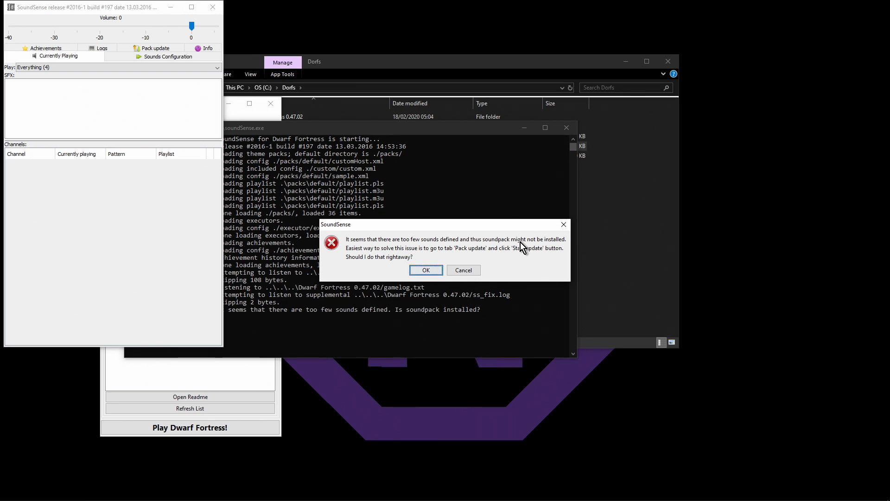
click(426, 270)
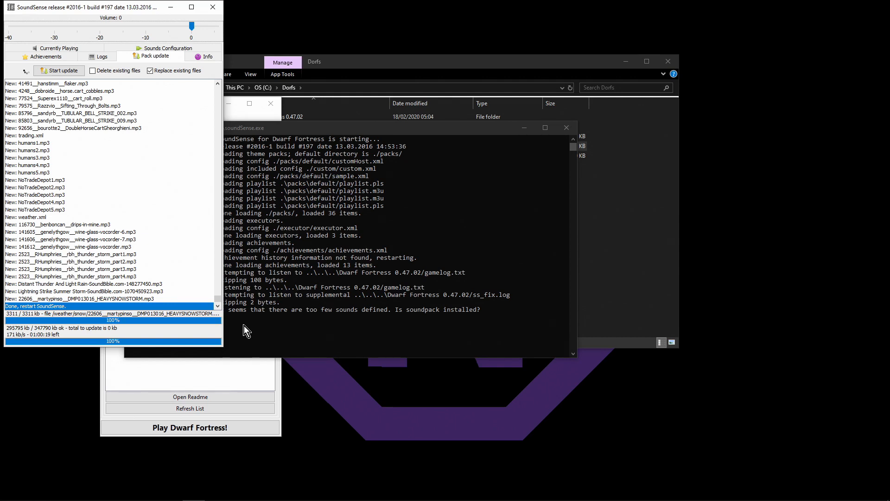
click(213, 8)
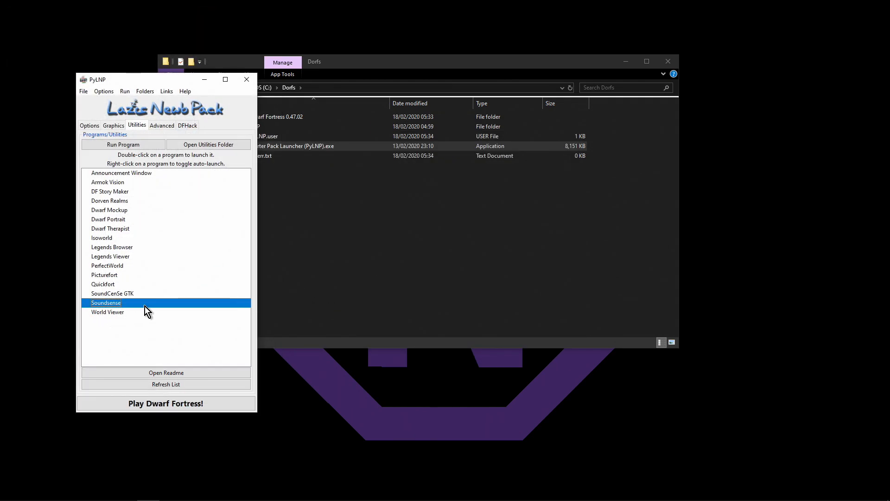
Step: Run Soundsense again and turn off the game's built-in sound in the launcher's advanced settings
double_click(144, 305)
click(157, 125)
click(118, 144)
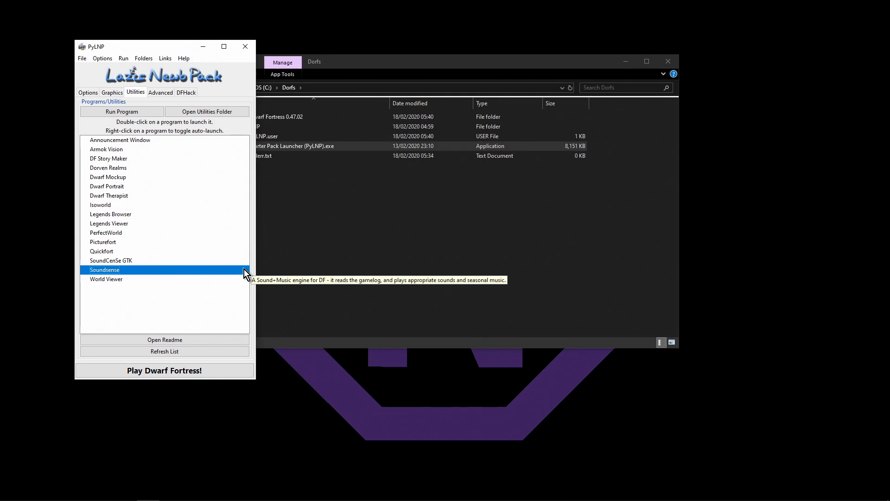
Step: Start Dwarf Fortress from the launcher and run Soundsense alongside it
click(179, 372)
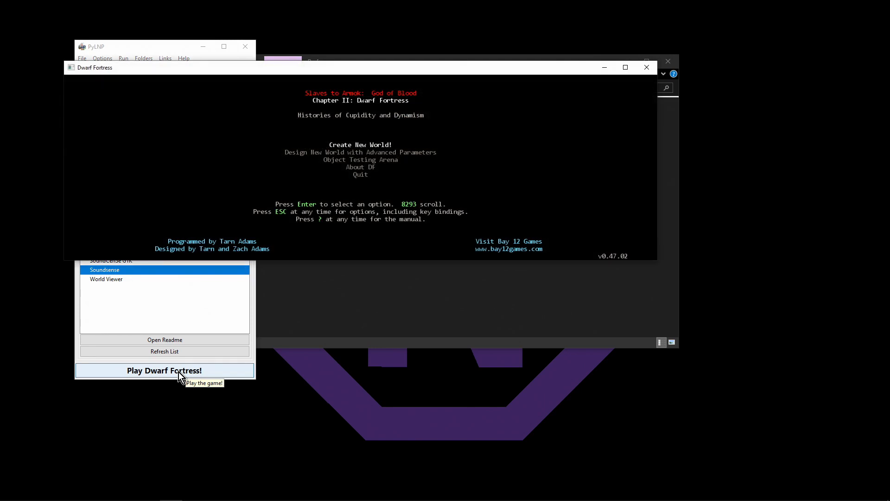
double_click(175, 272)
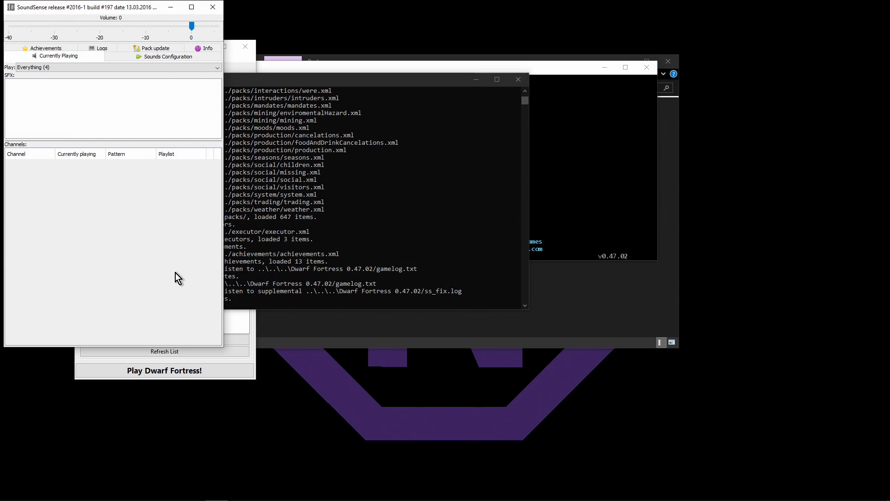
Step: Expand the spring calendar tracks under seasons.xml in the Soundsense sound configuration and set the volume to -10
click(166, 56)
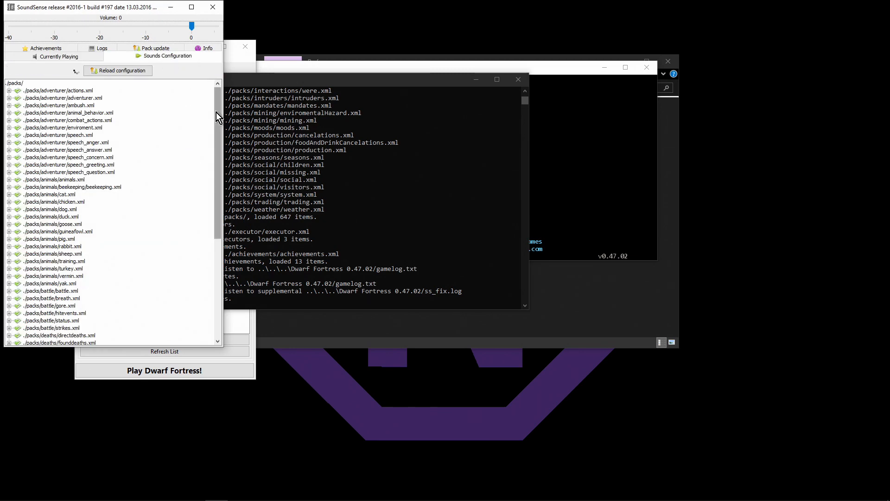
drag(218, 116, 217, 236)
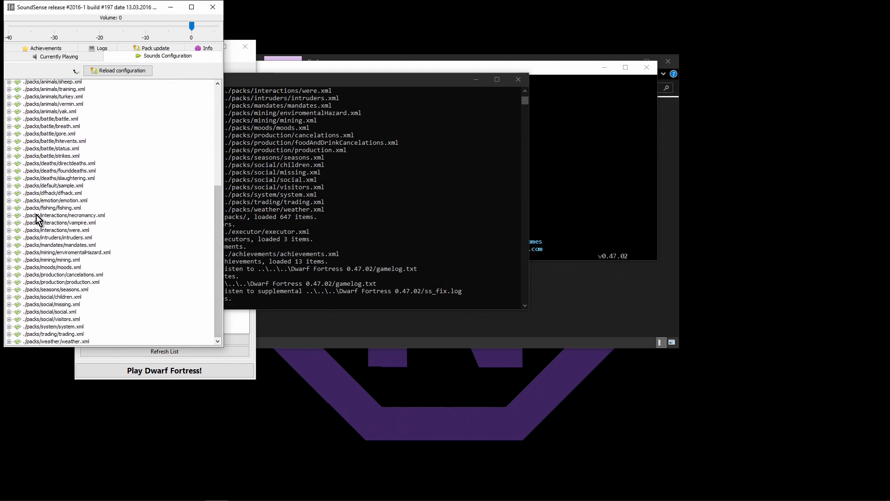
click(9, 290)
scroll(132, 270, down, 4)
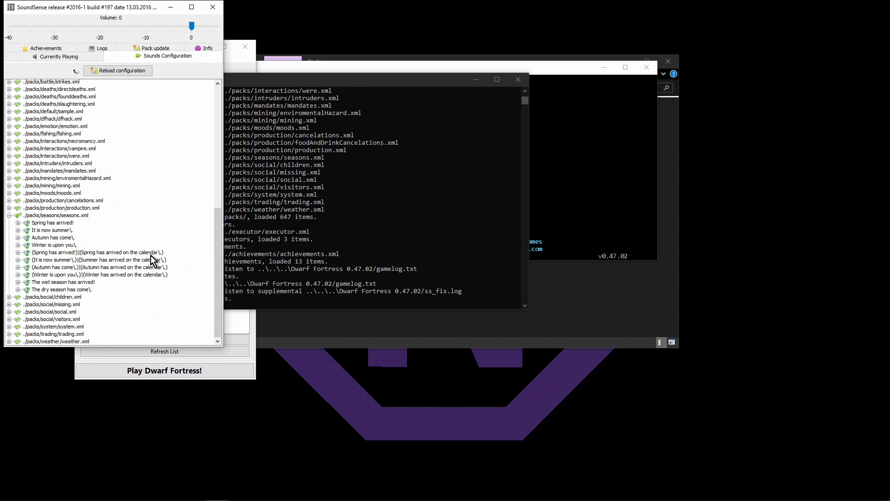
click(17, 252)
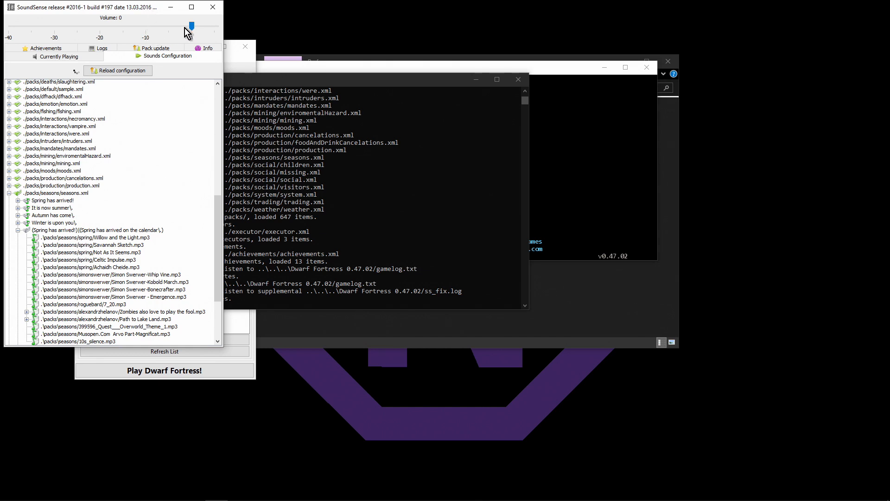
drag(192, 26, 148, 26)
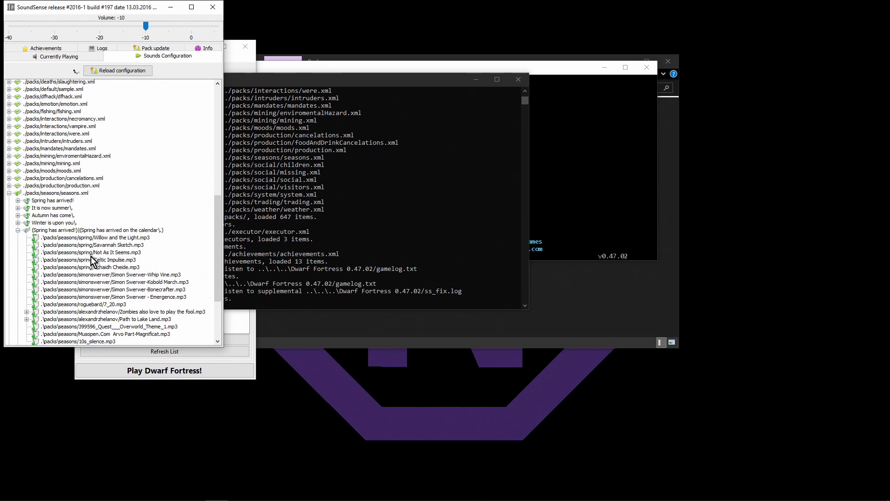
Step: Test playback of the spring track Willow and the Light.mp3, and stop the manual playback channel
click(71, 238)
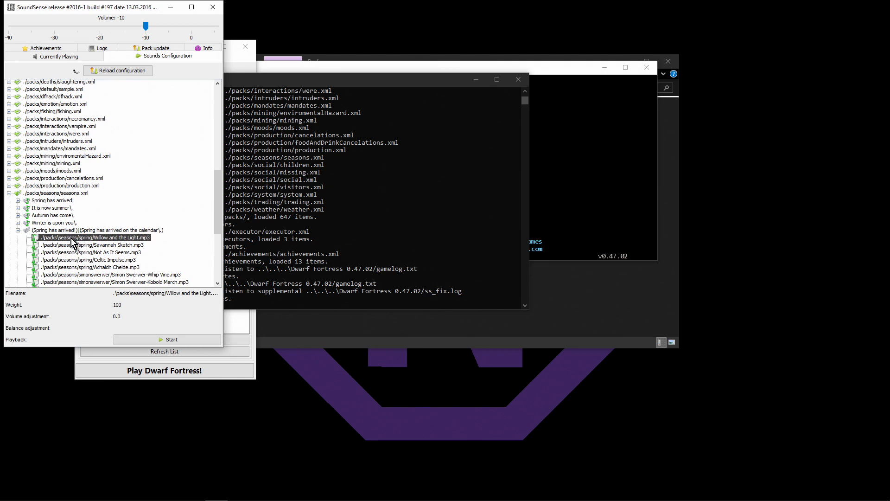
click(155, 341)
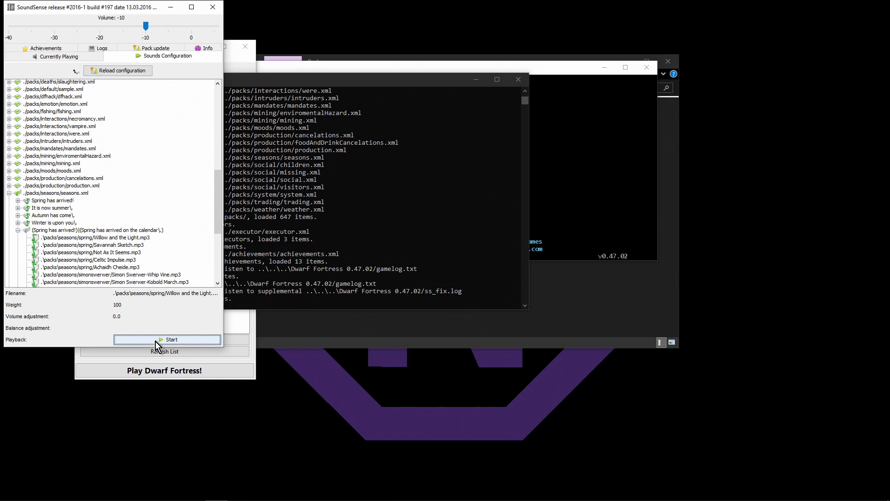
click(51, 56)
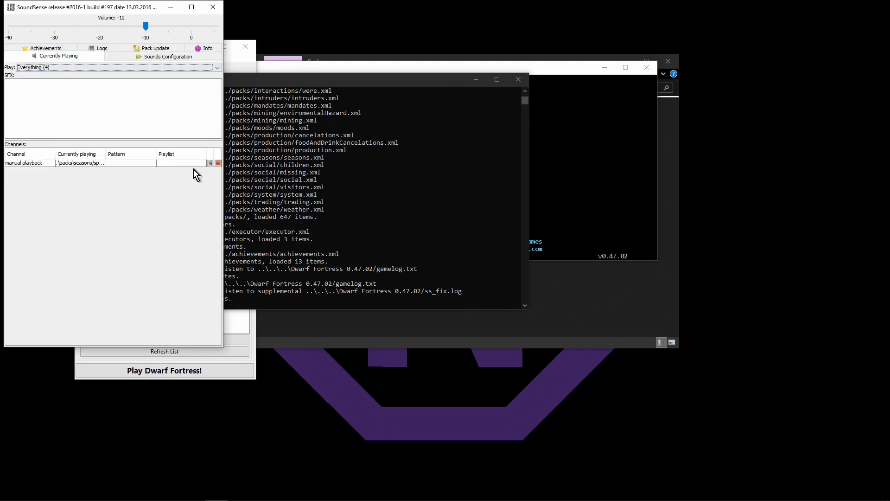
click(219, 164)
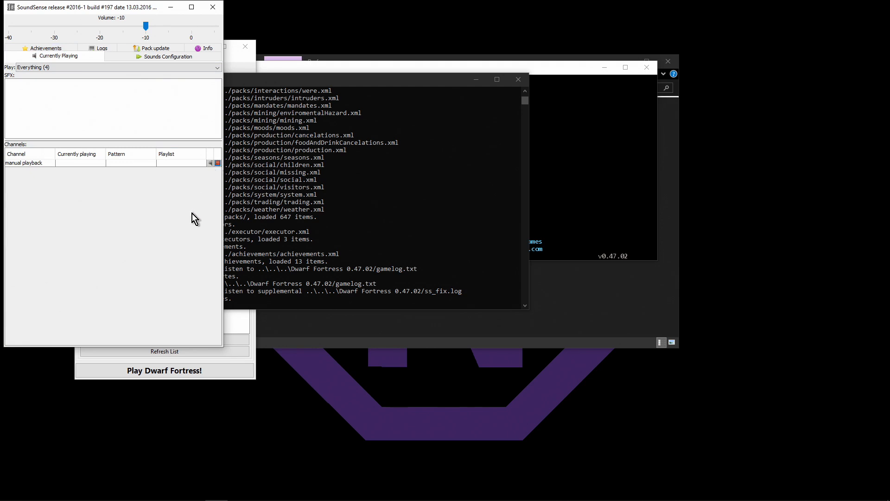
Step: Close Soundsense and open Dwarf Therapist from the launcher for a brief look, dismissing its process and connection prompts before closing it
click(212, 8)
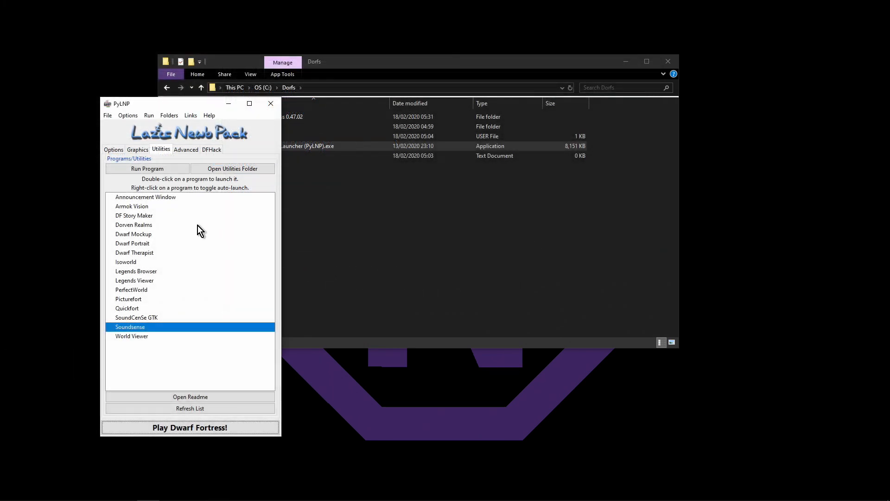
click(138, 254)
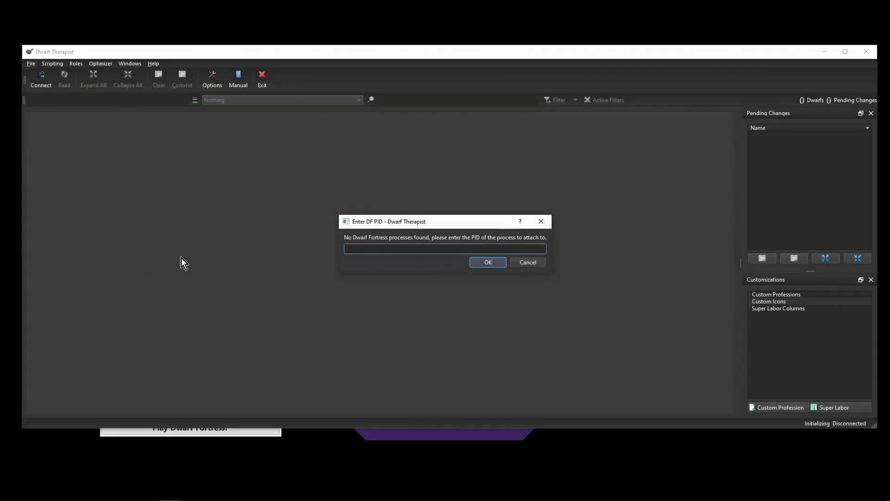
click(523, 264)
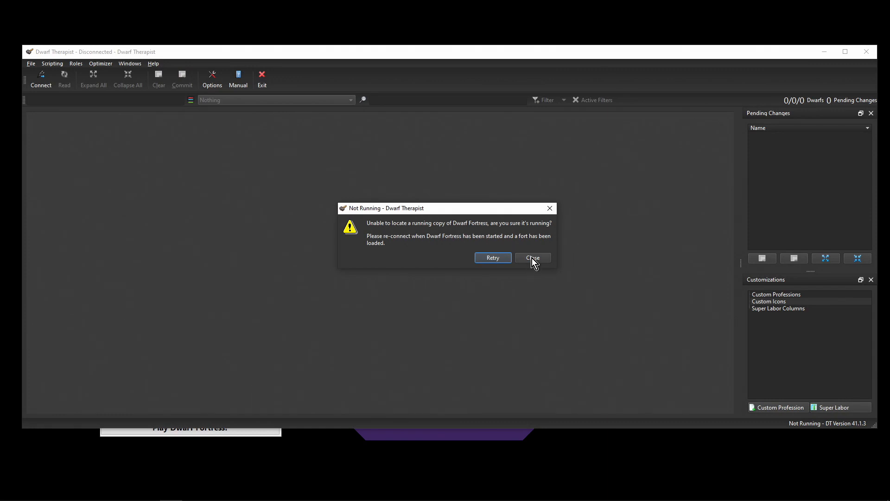
click(533, 258)
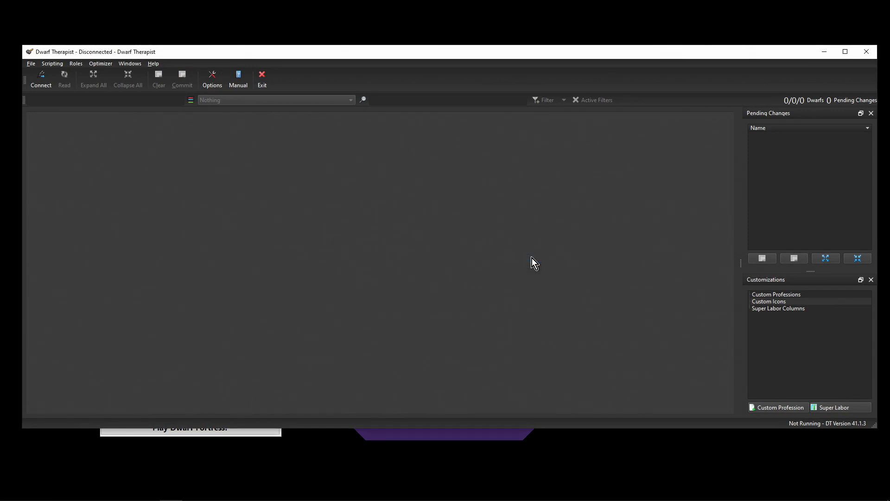
click(866, 52)
Step: Turn on the Enhanced Gameplay and Other Automation plugins hacks in the launcher and enable DFHack
click(207, 151)
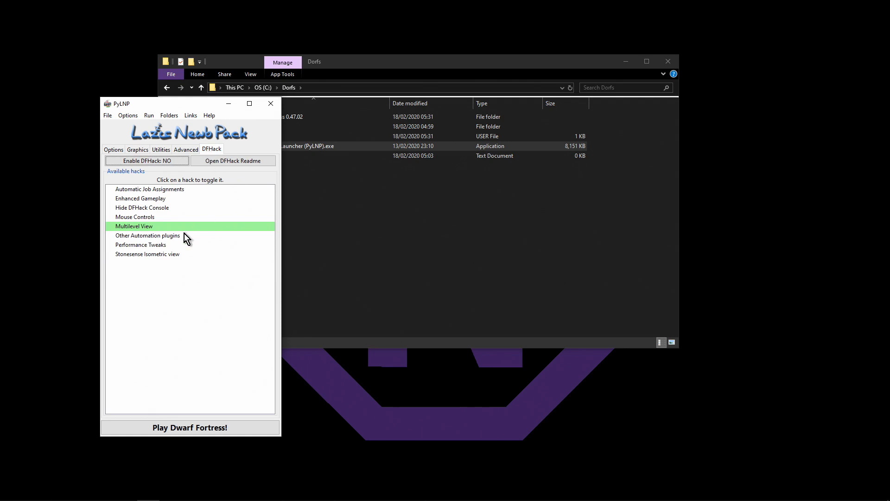
mouse_move(152, 226)
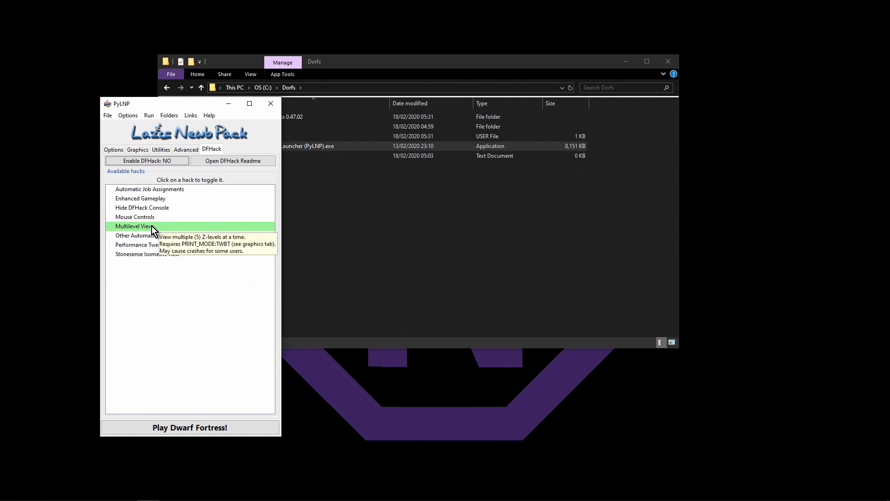
click(149, 199)
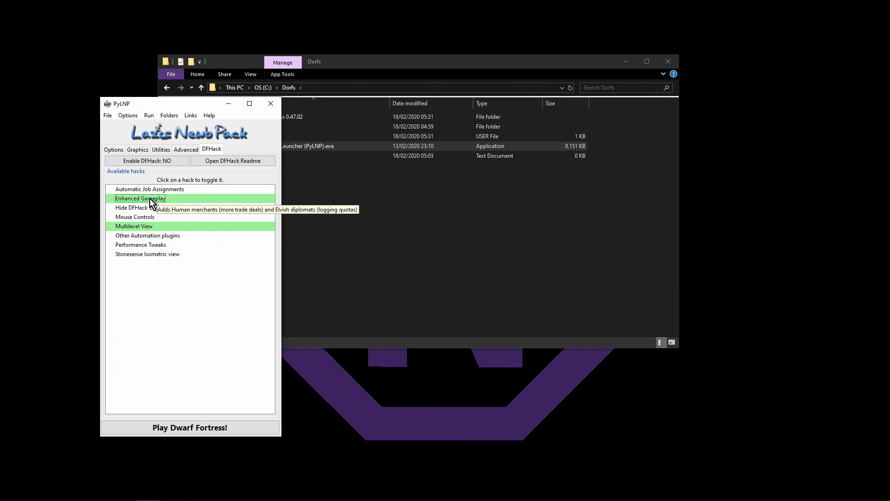
mouse_move(150, 193)
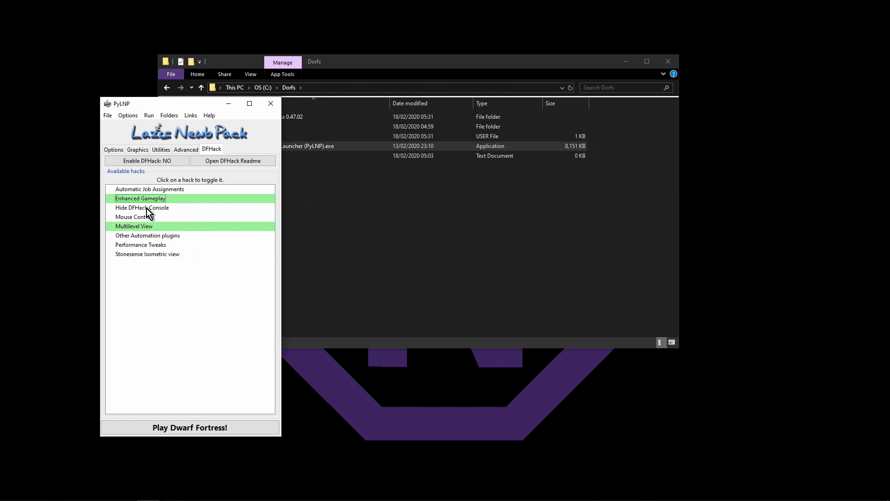
mouse_move(148, 212)
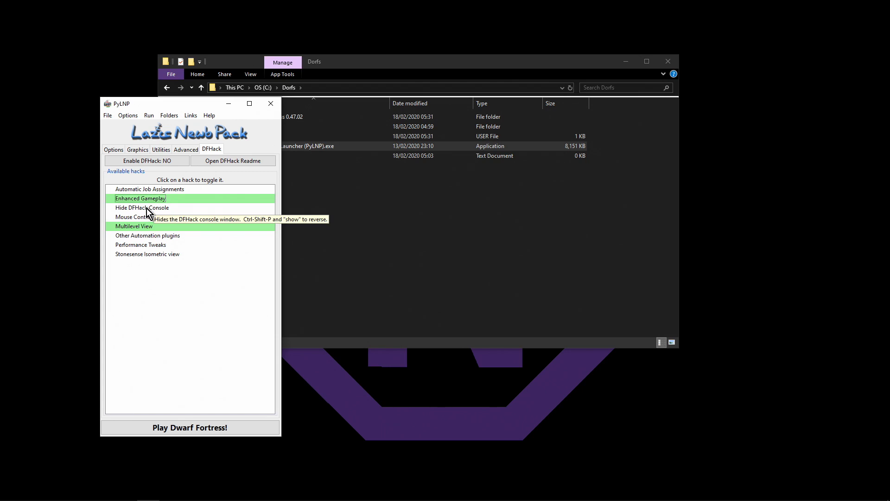
click(143, 236)
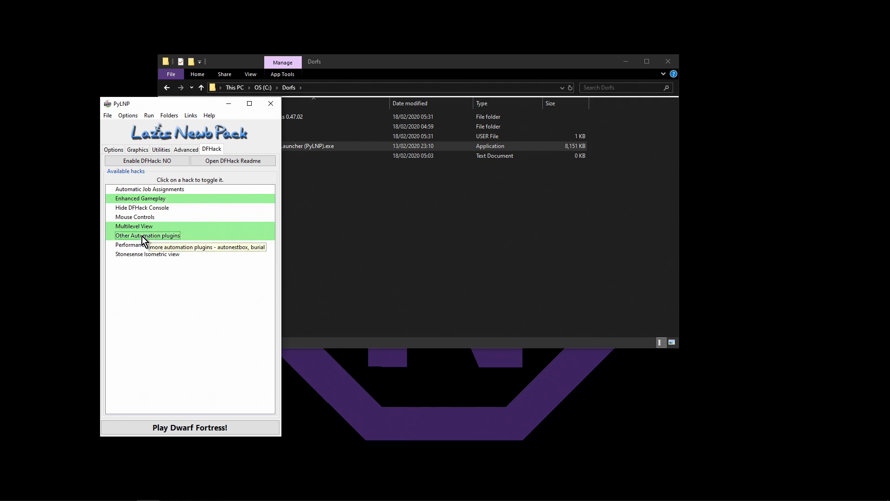
mouse_move(142, 248)
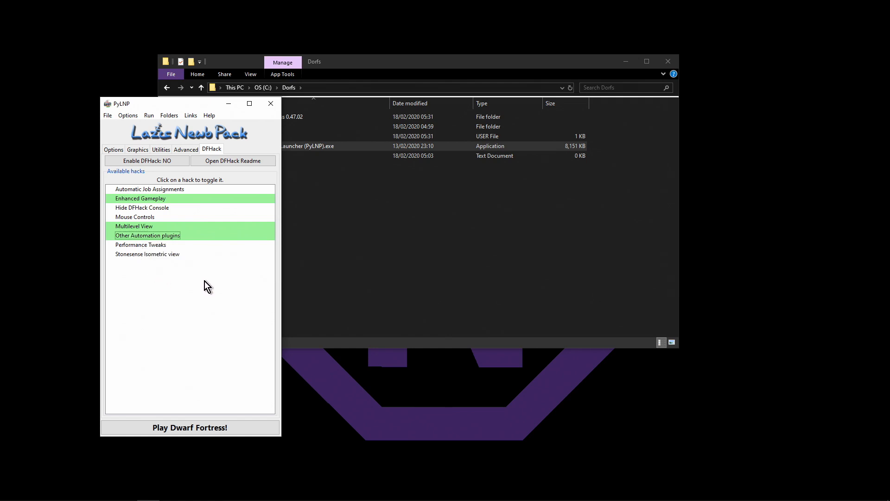
click(151, 160)
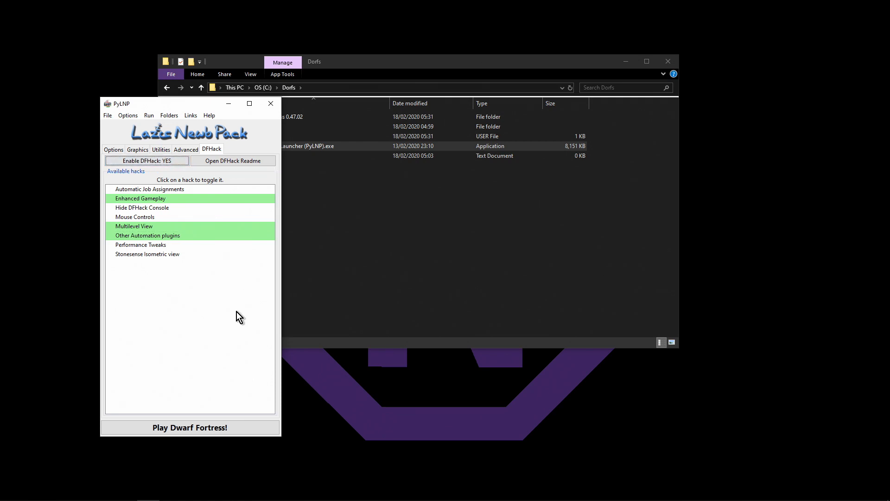
Step: Start Dwarf Fortress from the launcher, move the DFHack console clear of the game window and bring the game to the front
click(187, 428)
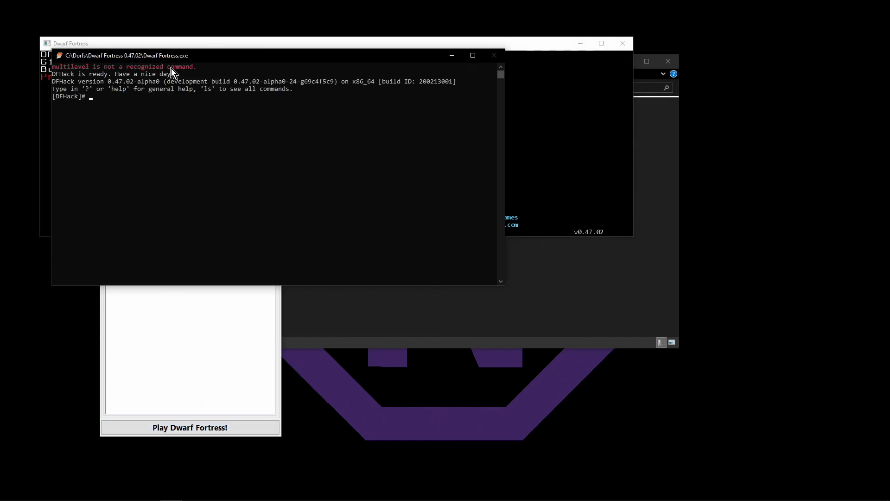
drag(203, 60, 528, 73)
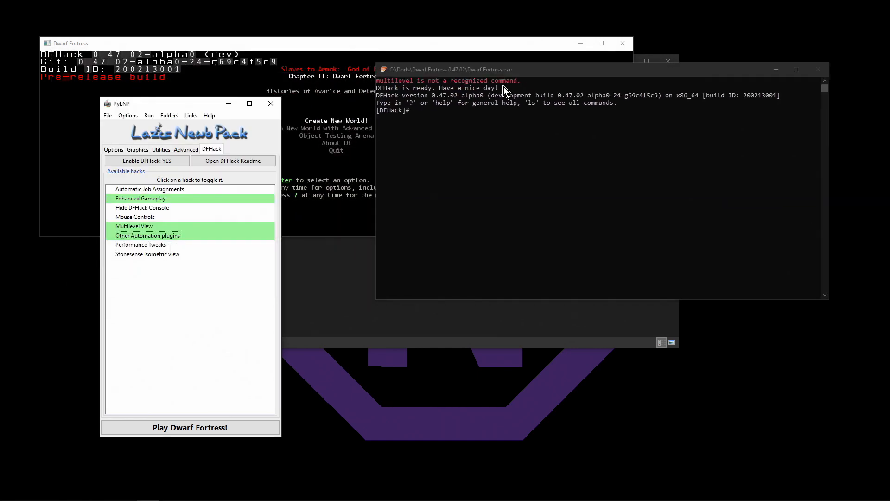
click(383, 47)
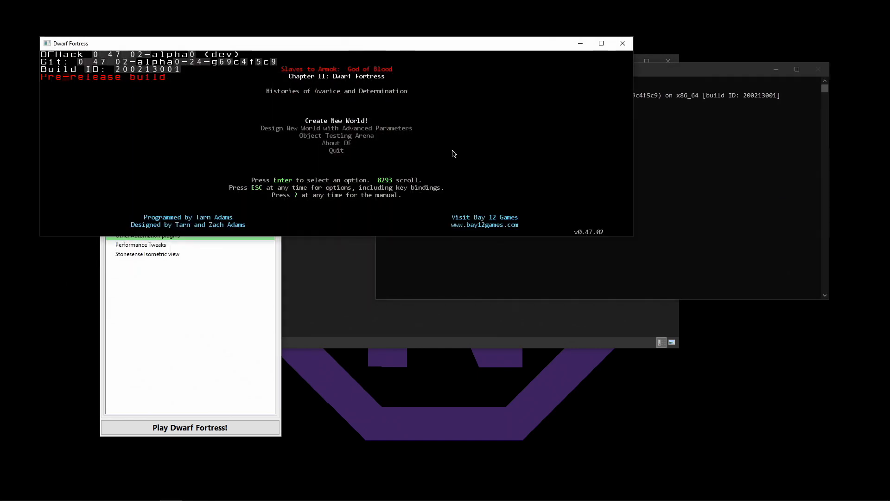
Step: Quit Dwarf Fortress through the game's title menu
key(Down)
key(Down)
key(Down)
key(Down)
key(Return)
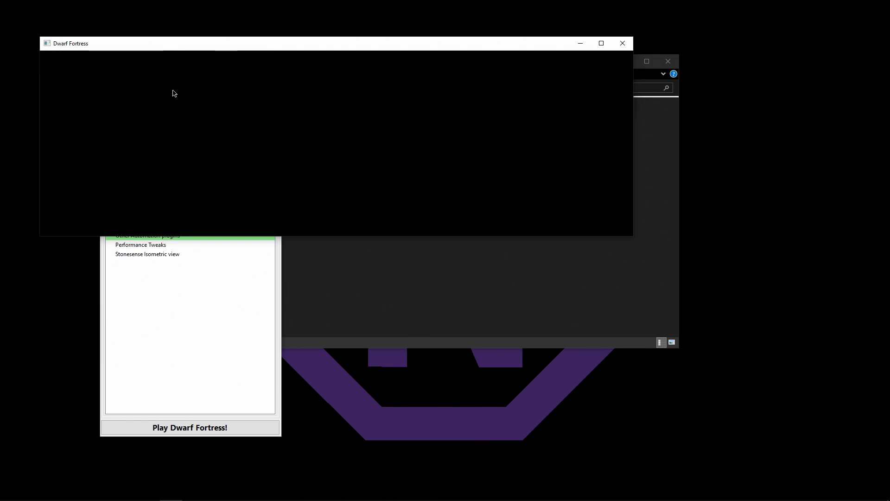